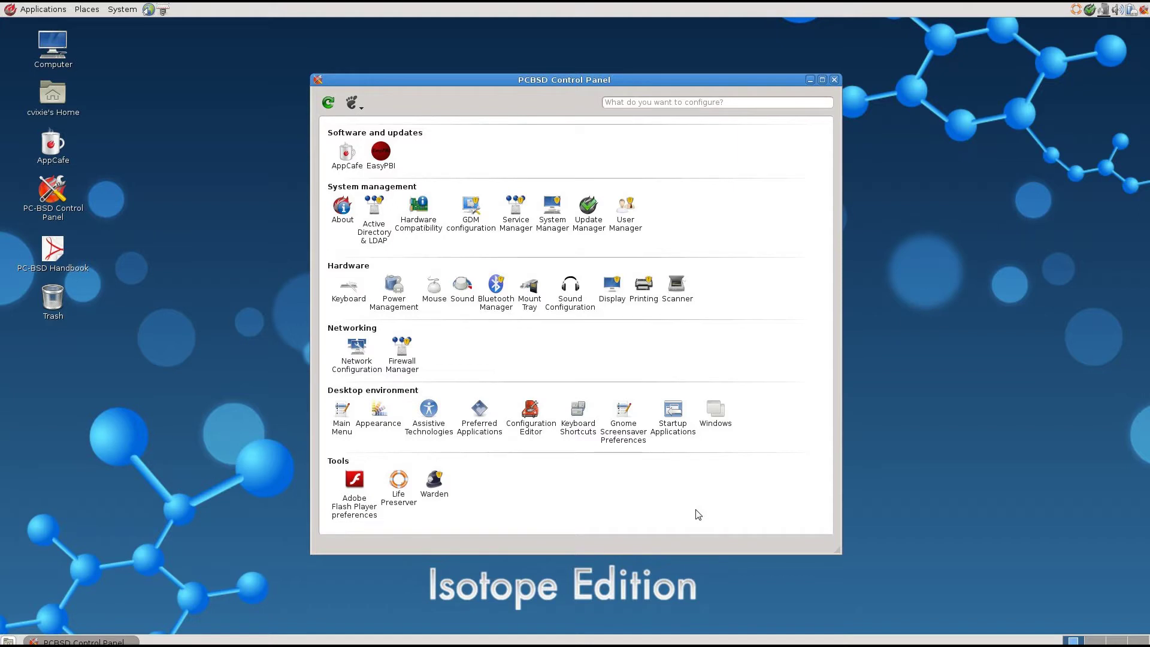
click(353, 103)
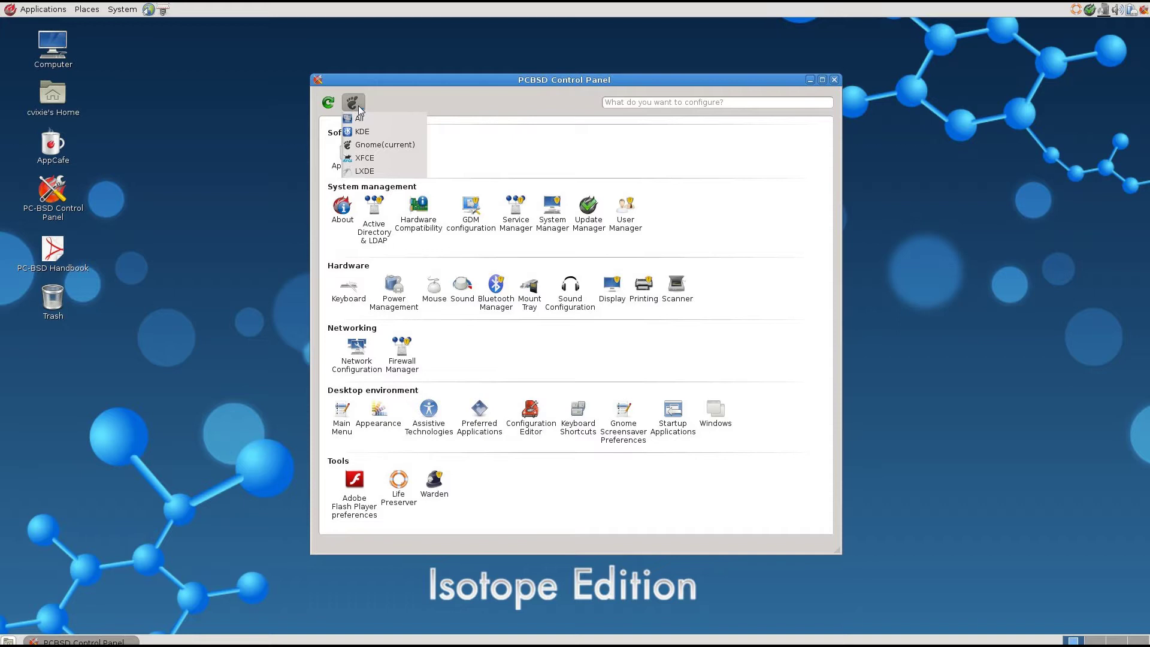
click(360, 109)
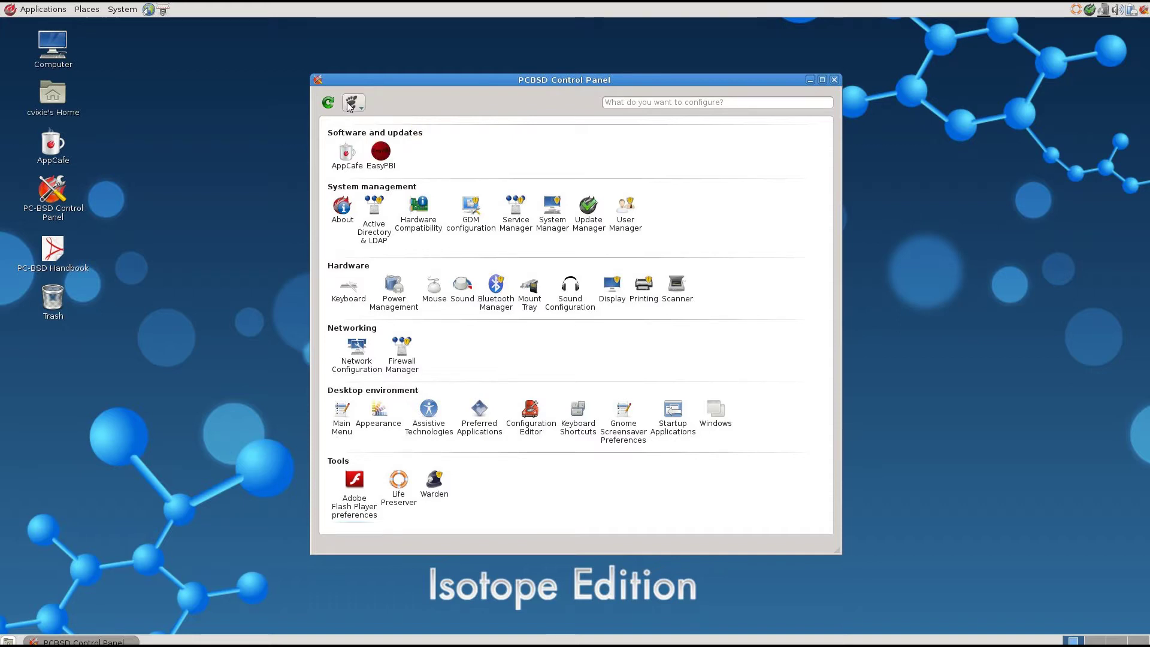
click(353, 103)
click(361, 131)
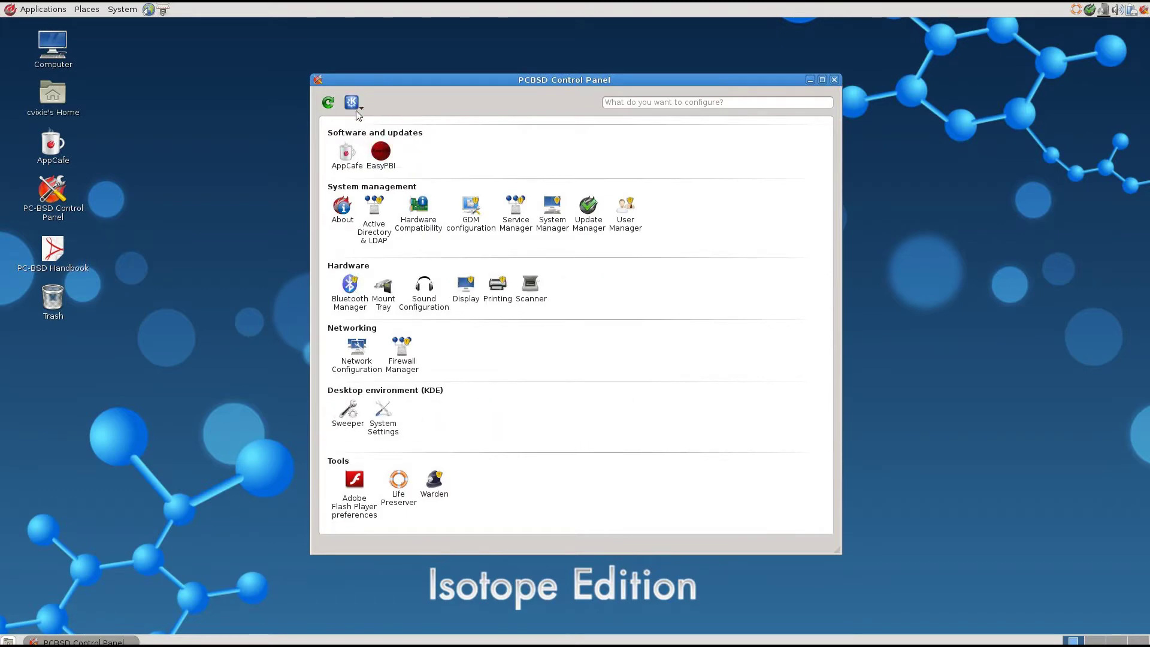
click(359, 108)
click(363, 123)
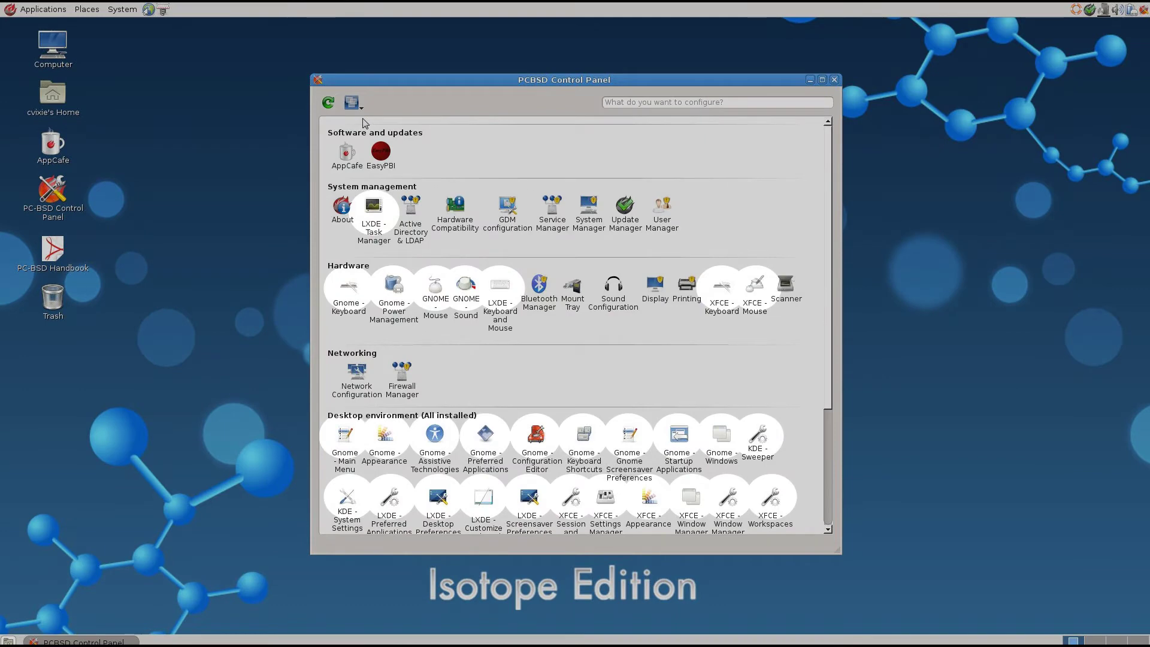
click(355, 104)
click(375, 140)
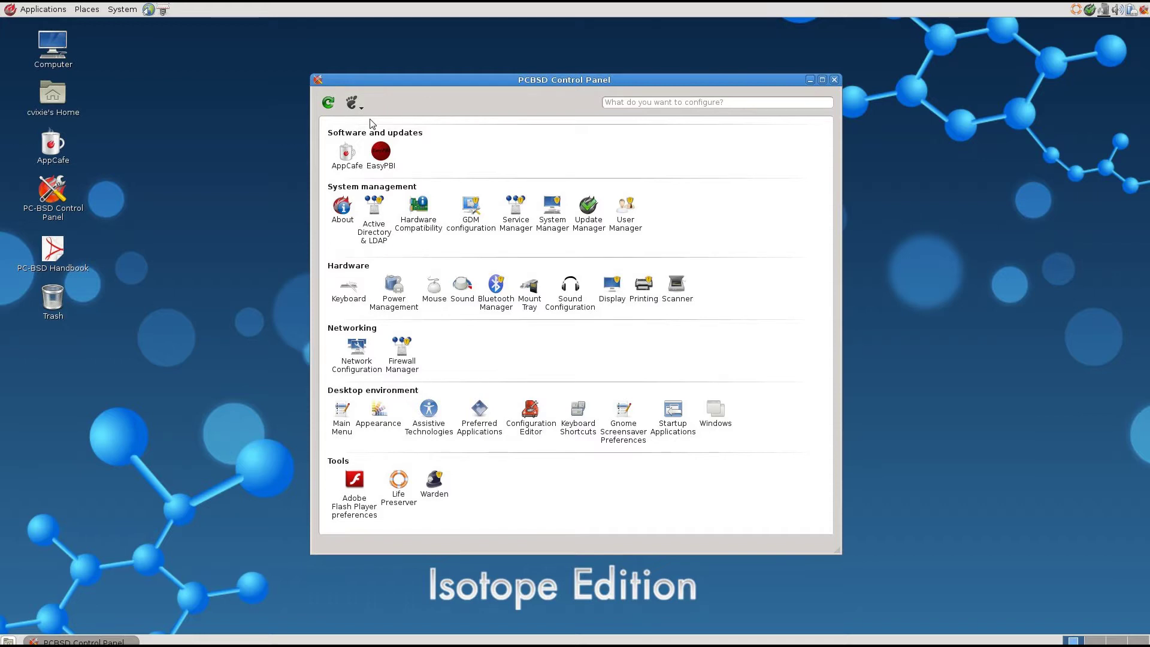
click(345, 159)
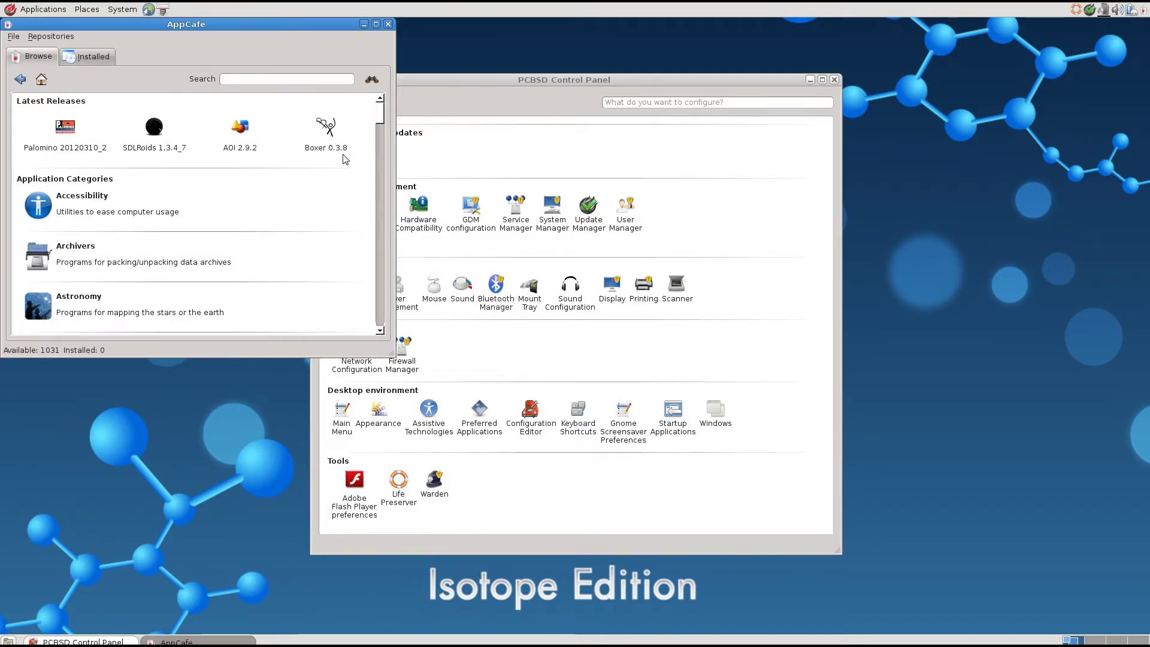
scroll(380, 142, down, 5)
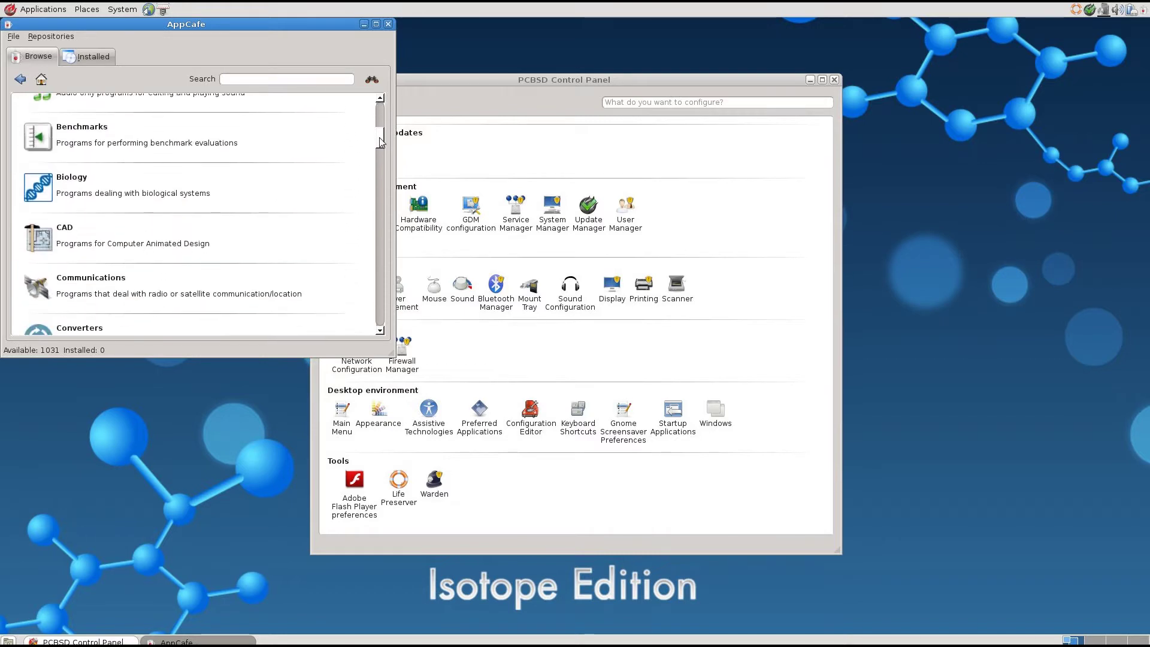
scroll(380, 142, down, 8)
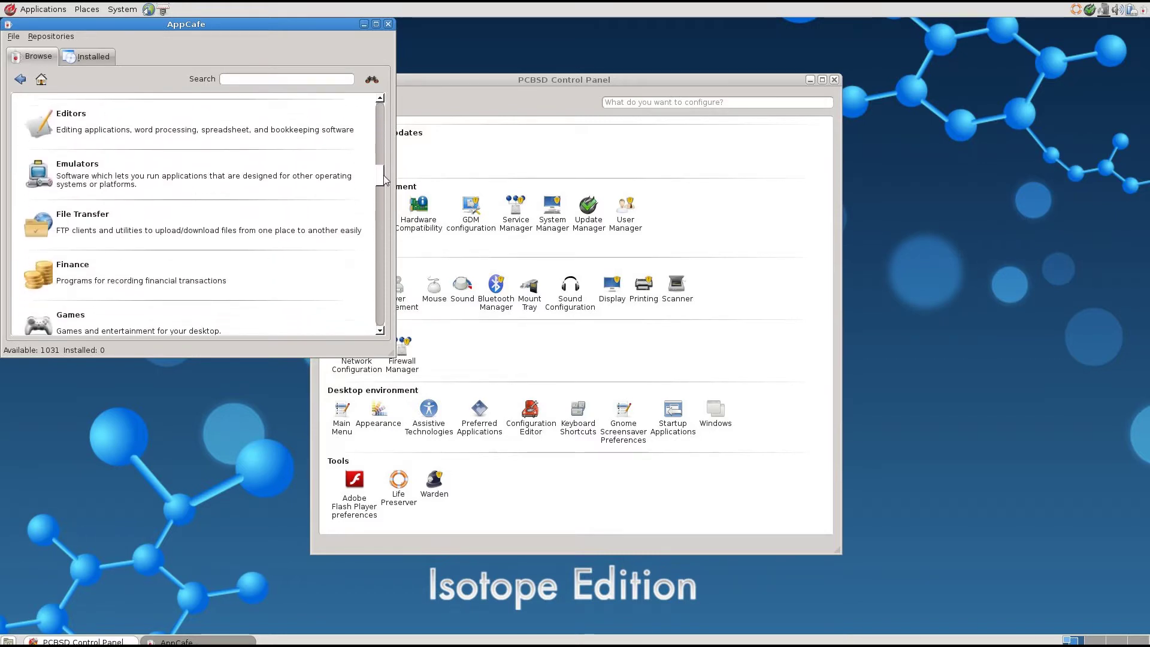
drag(384, 179, 383, 207)
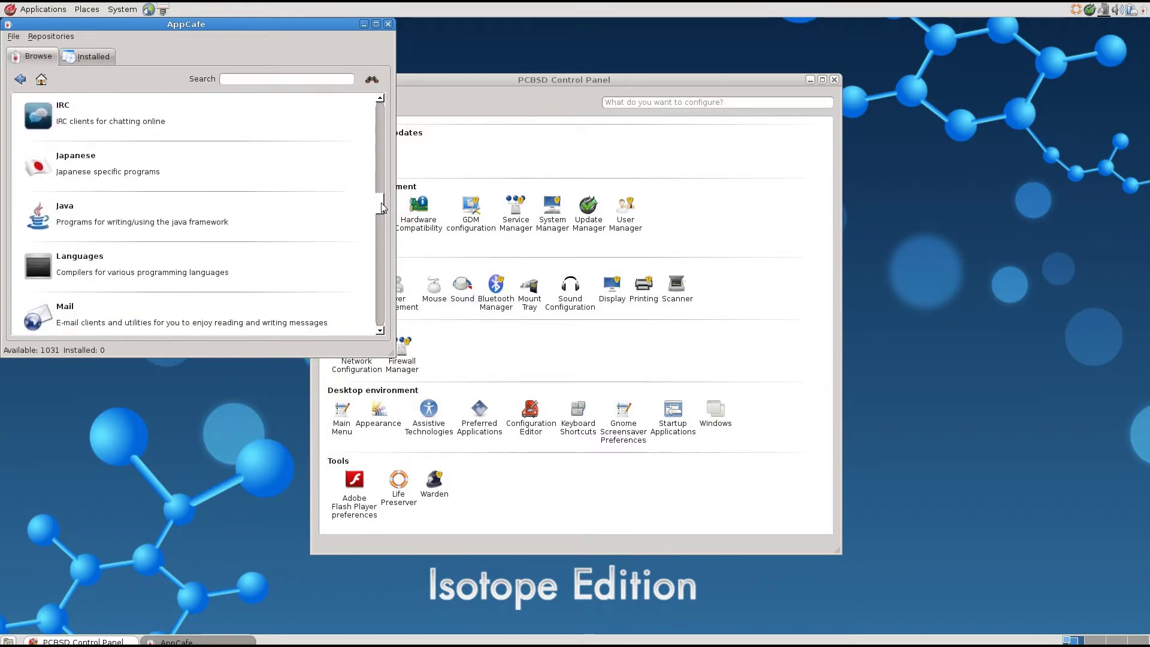
click(388, 24)
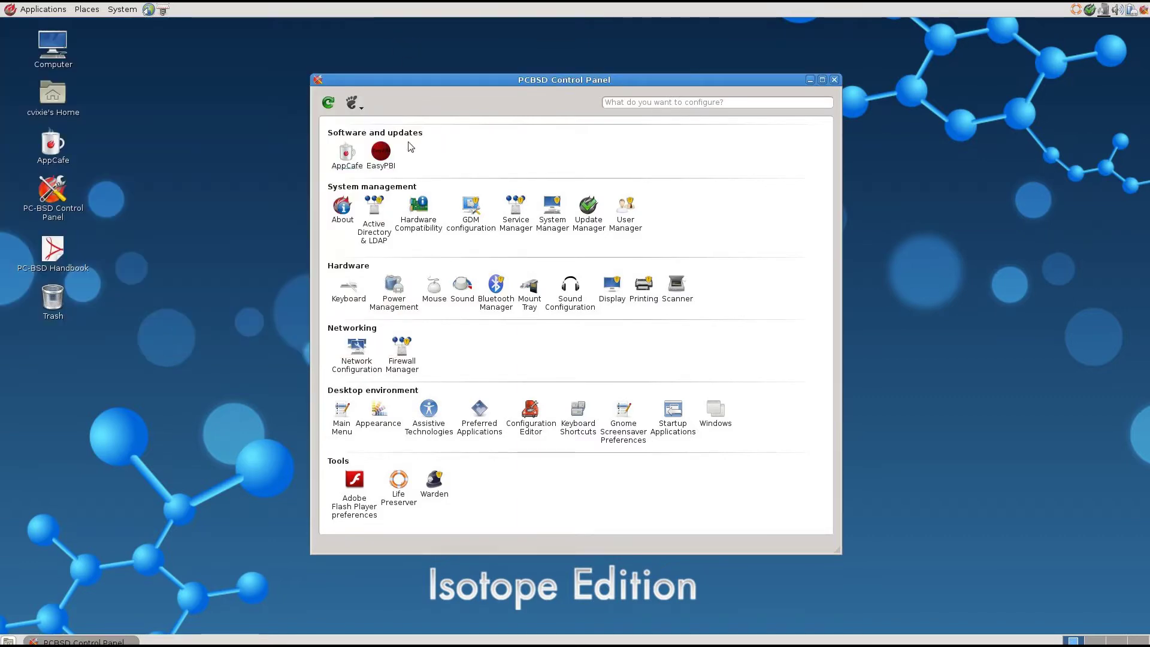
click(392, 153)
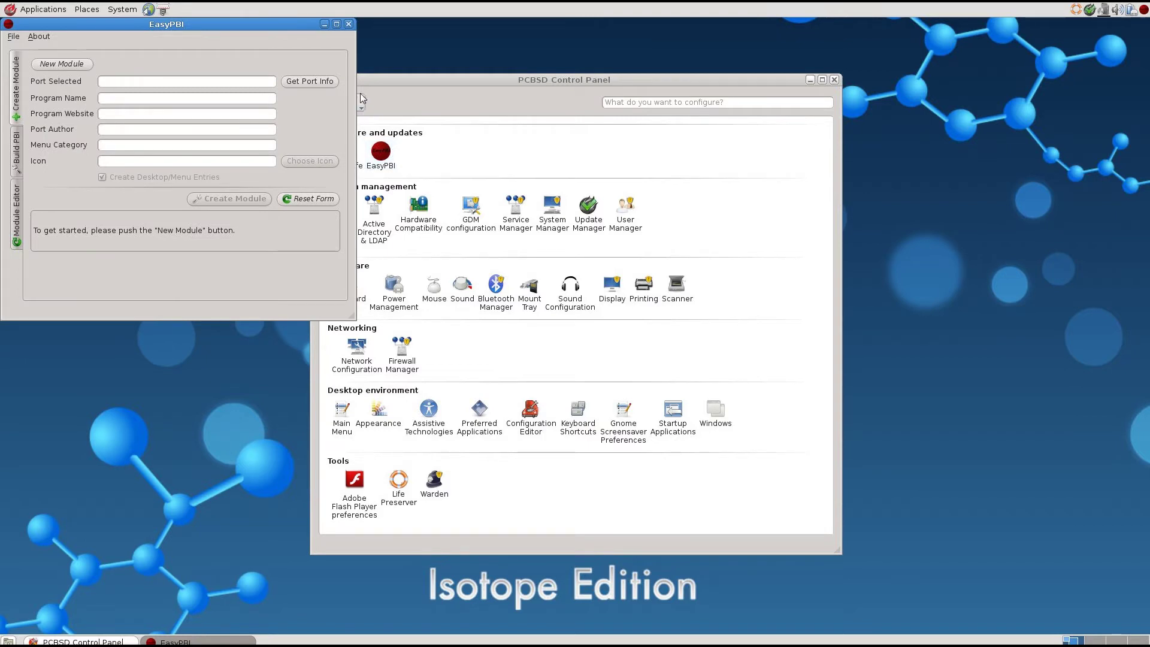
click(348, 24)
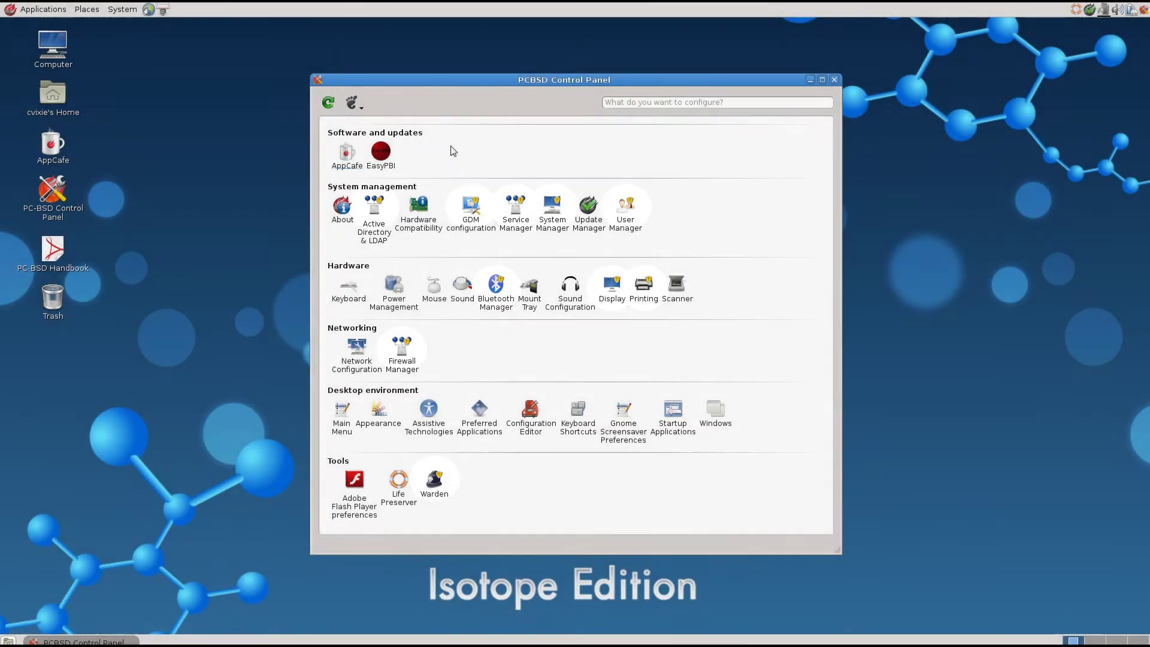
click(539, 210)
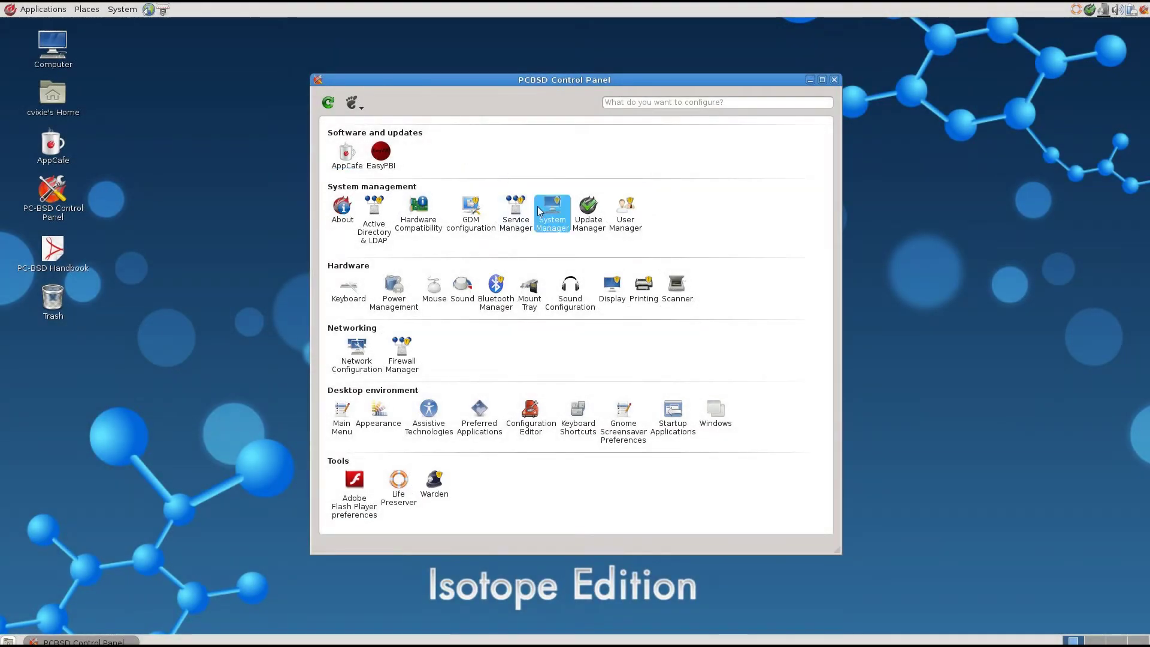
text(********)
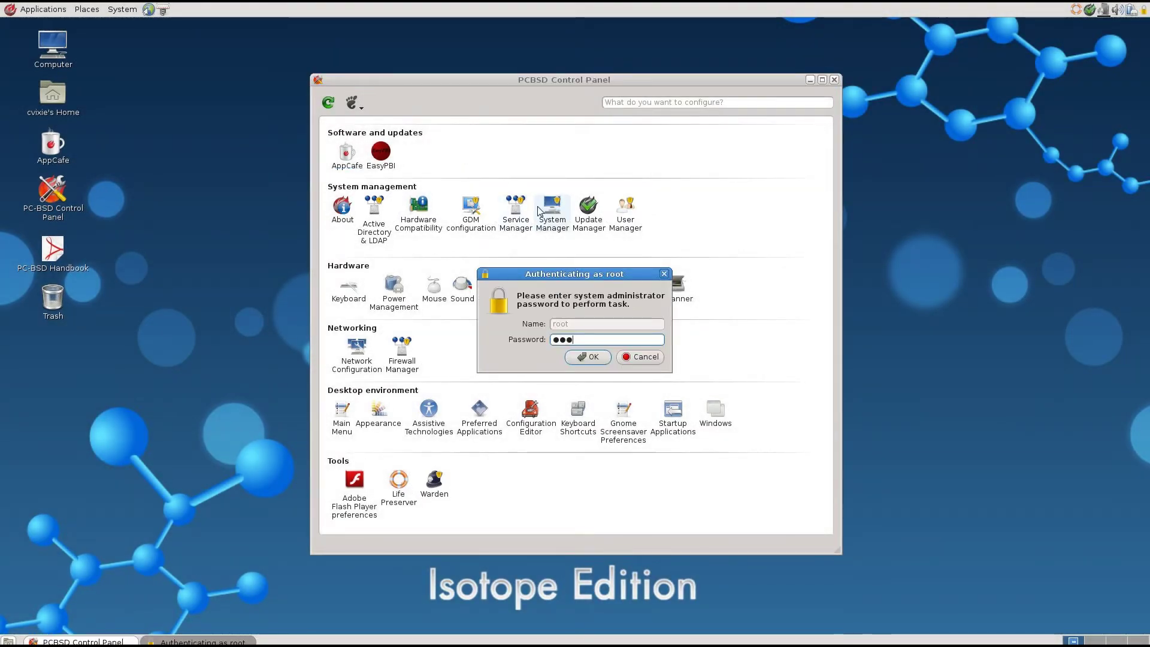
key(Return)
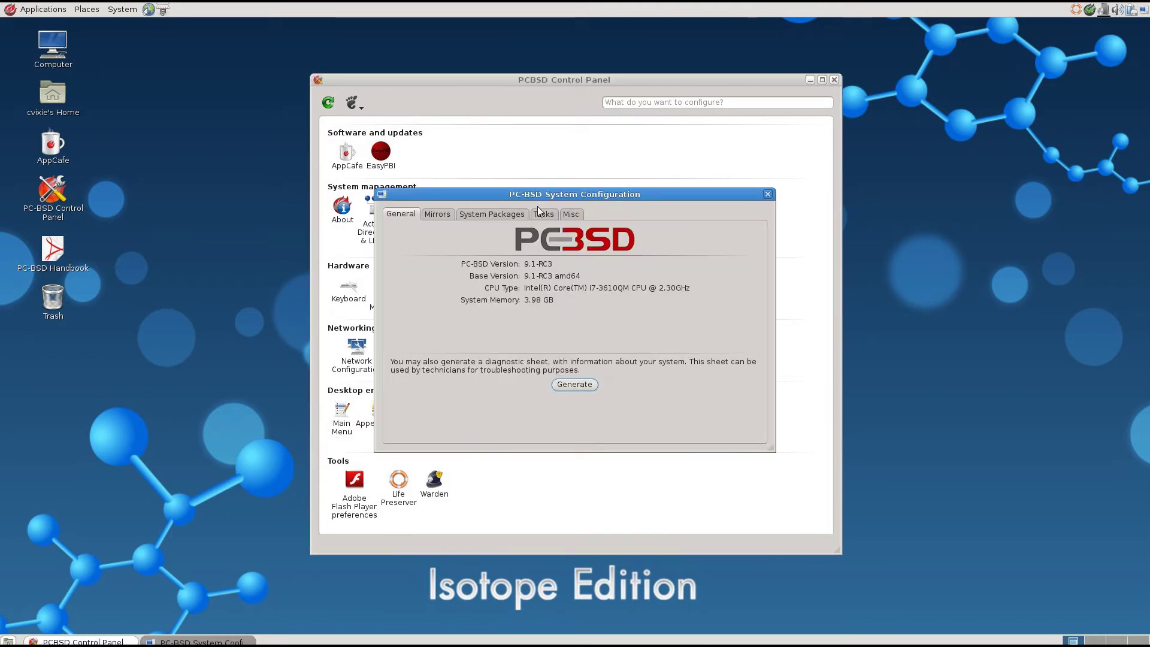
click(458, 214)
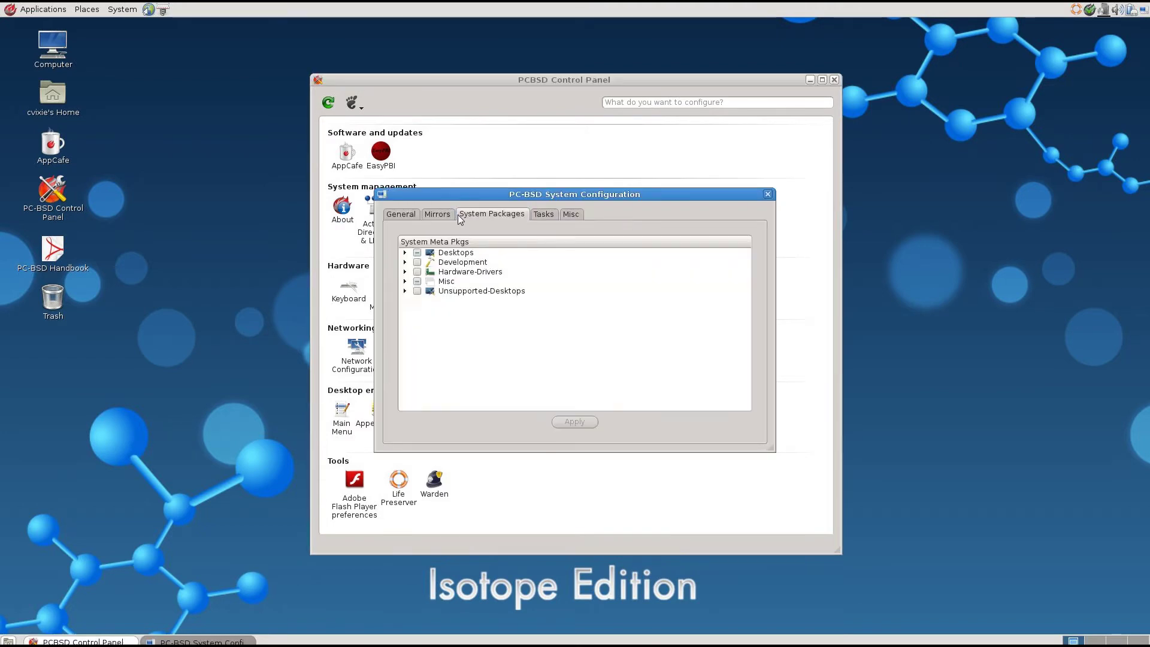
click(406, 253)
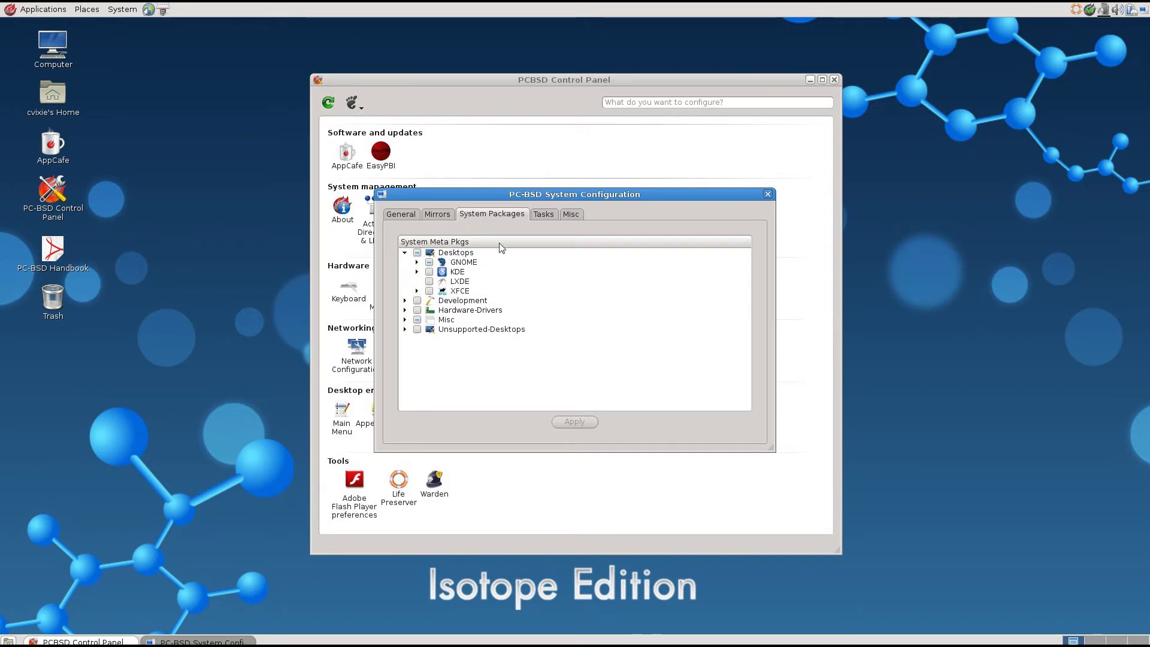
click(555, 218)
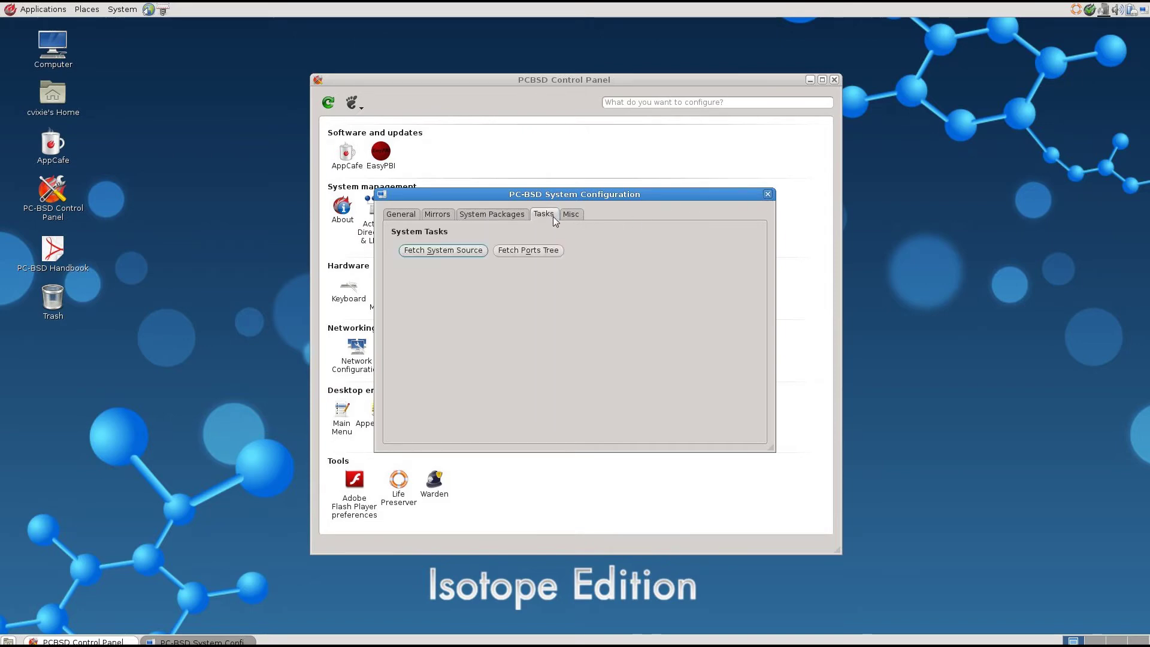
click(570, 215)
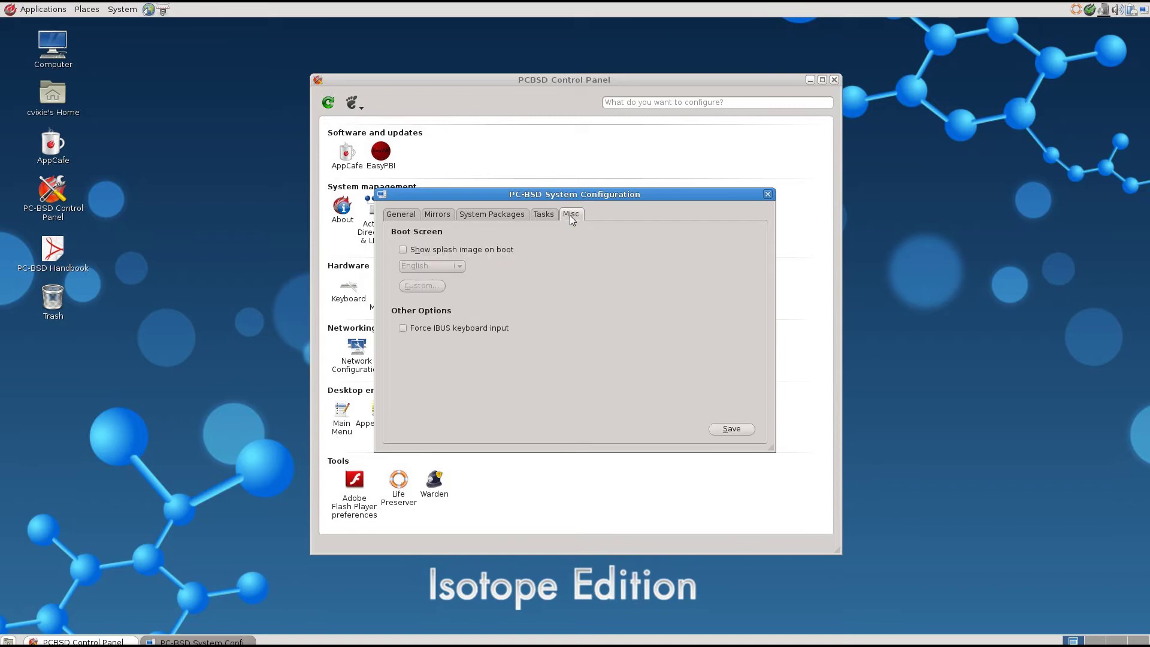
click(768, 194)
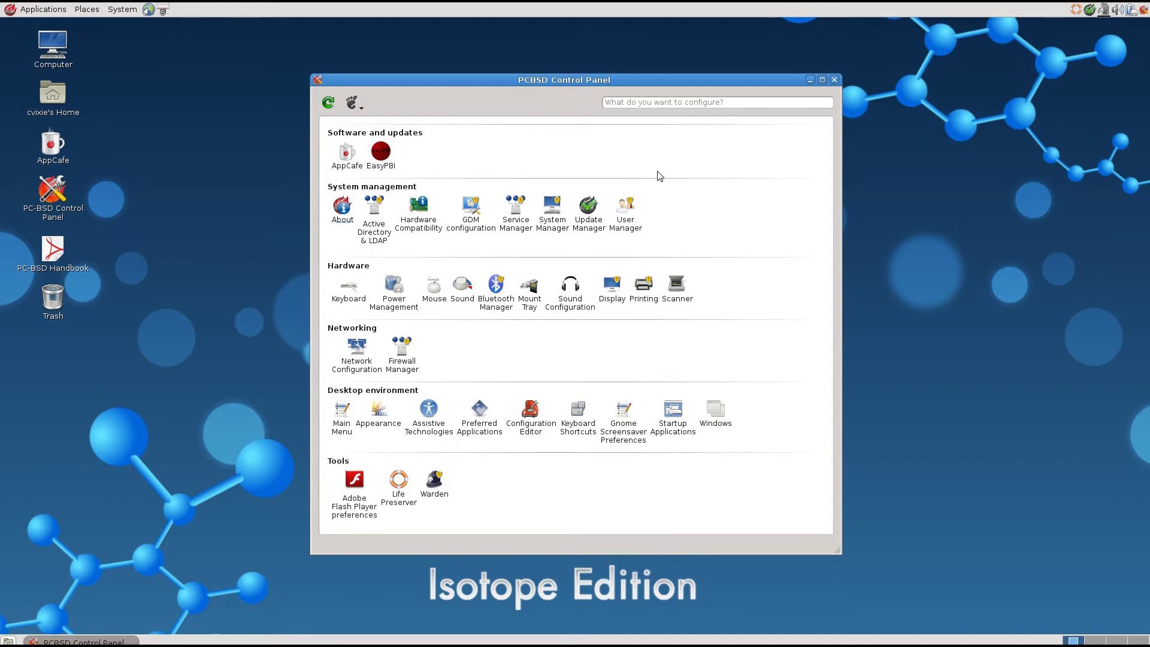
click(589, 205)
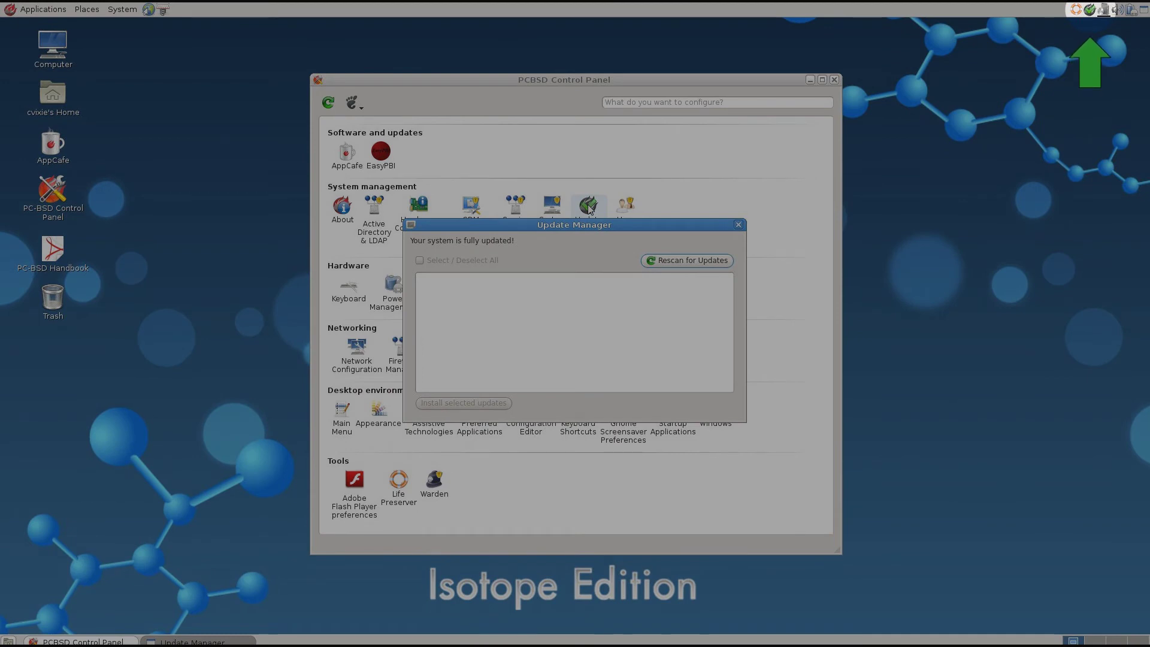
- Close the fully updated Update Manager and start the Display configuration tool
click(738, 226)
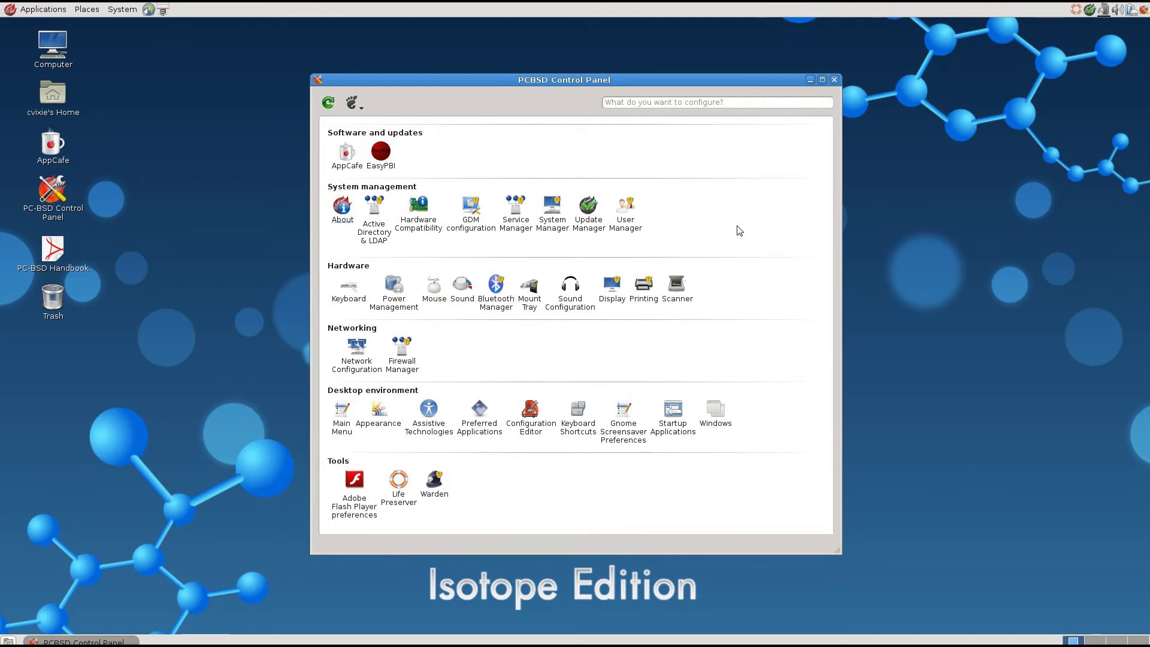
click(615, 288)
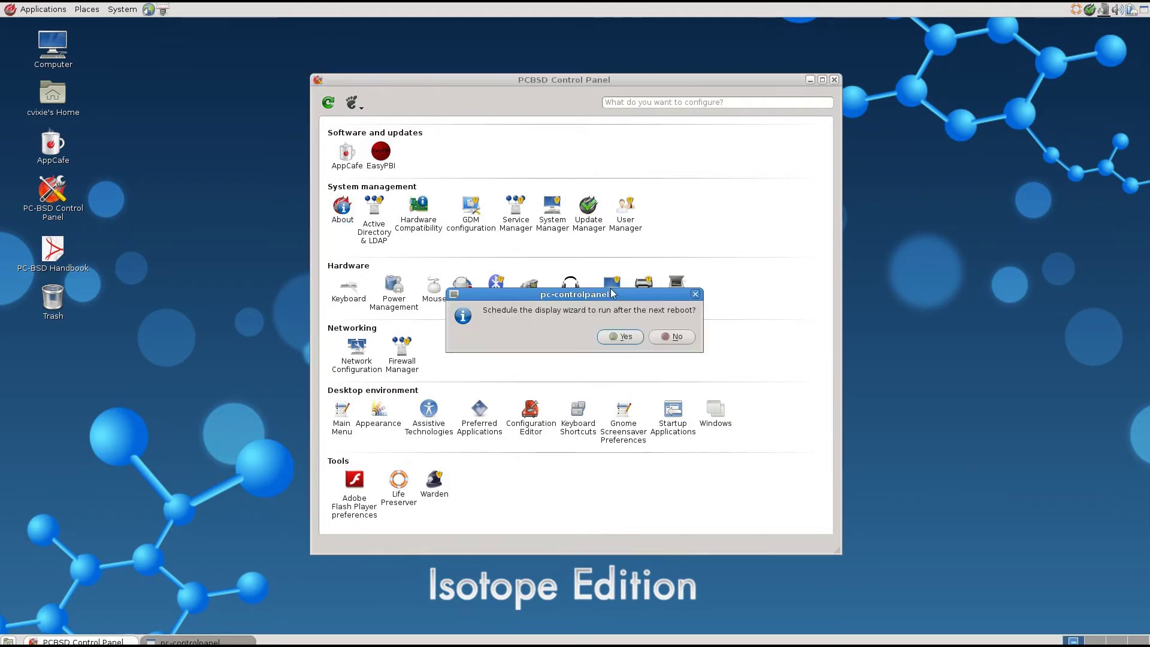
- Schedule the display wizard for the next reboot, confirming with the administrator password
click(628, 337)
text(*********)
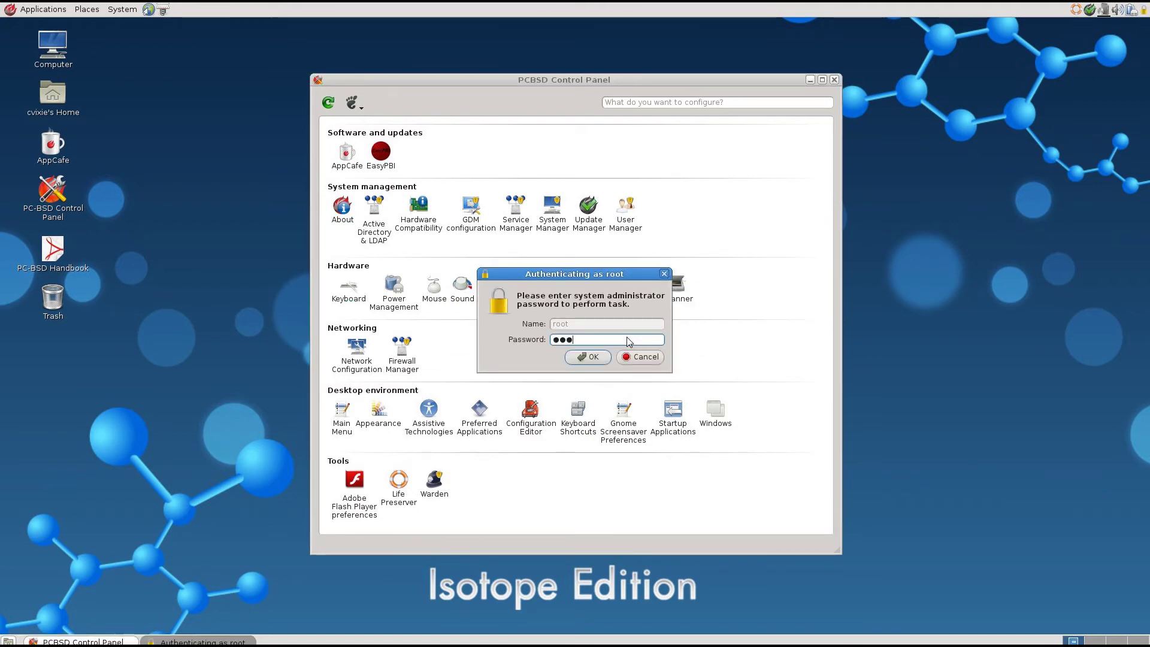
key(Return)
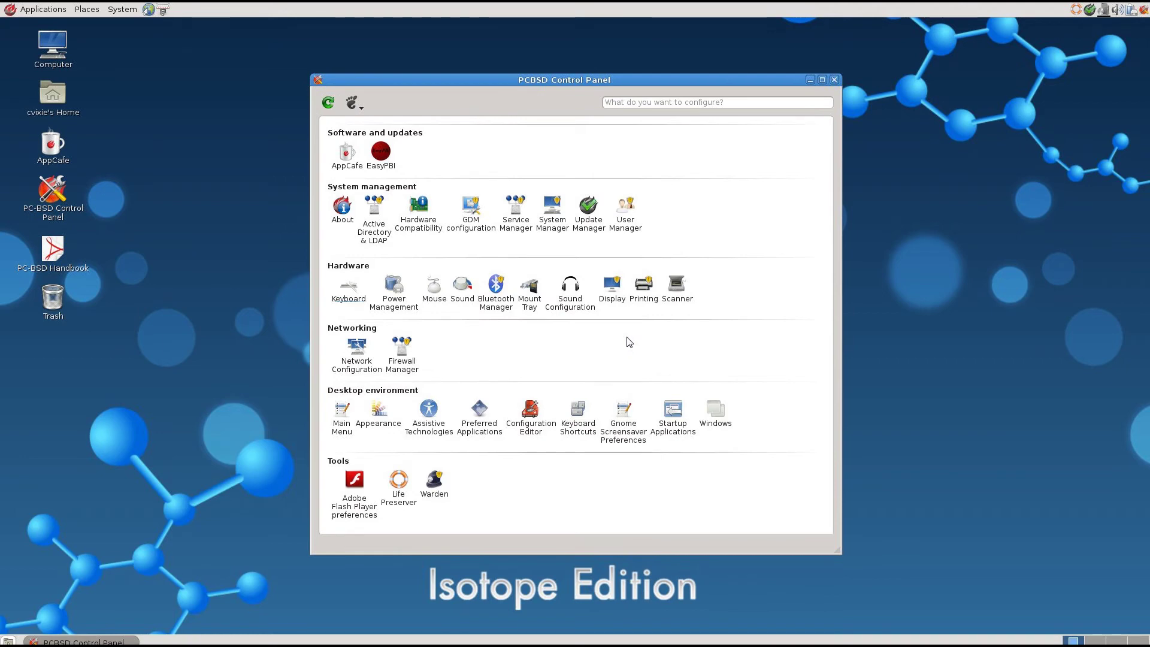
- Open Firewall Manager with the administrator password and review its Exceptions list
double_click(403, 348)
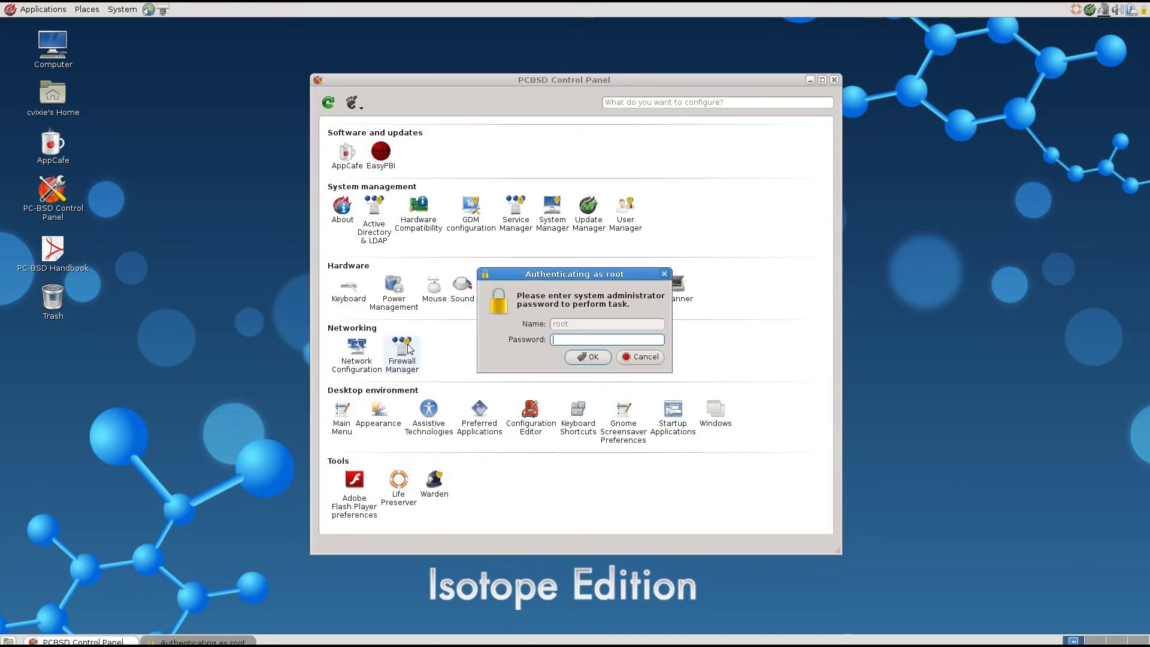
text(********)
key(Return)
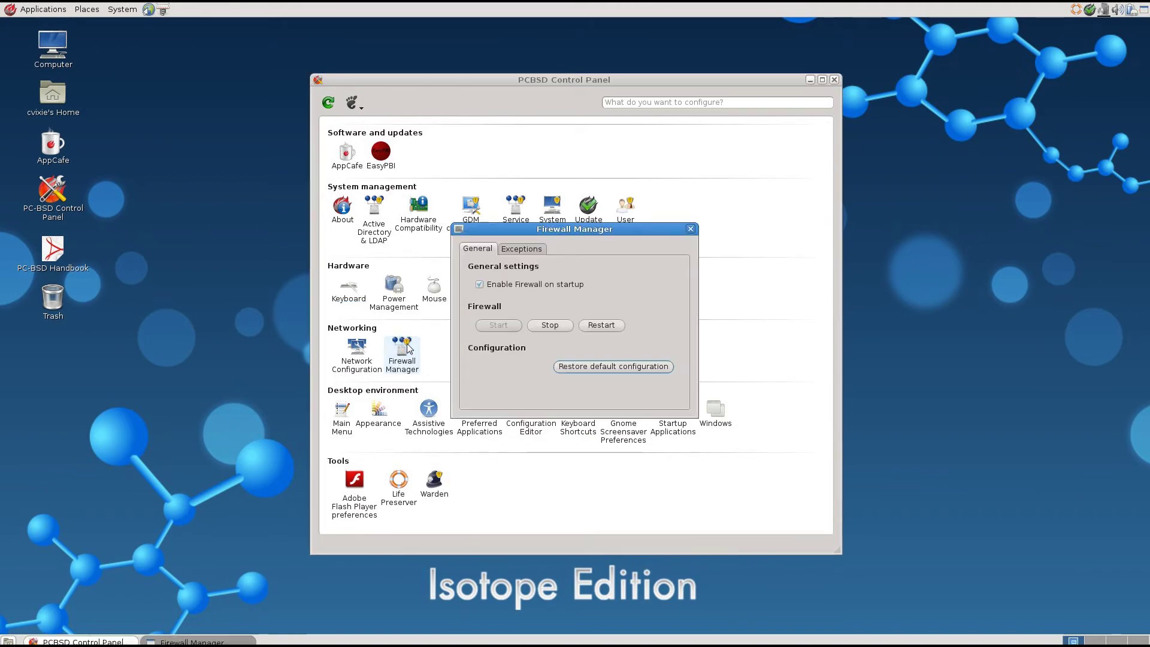
click(522, 249)
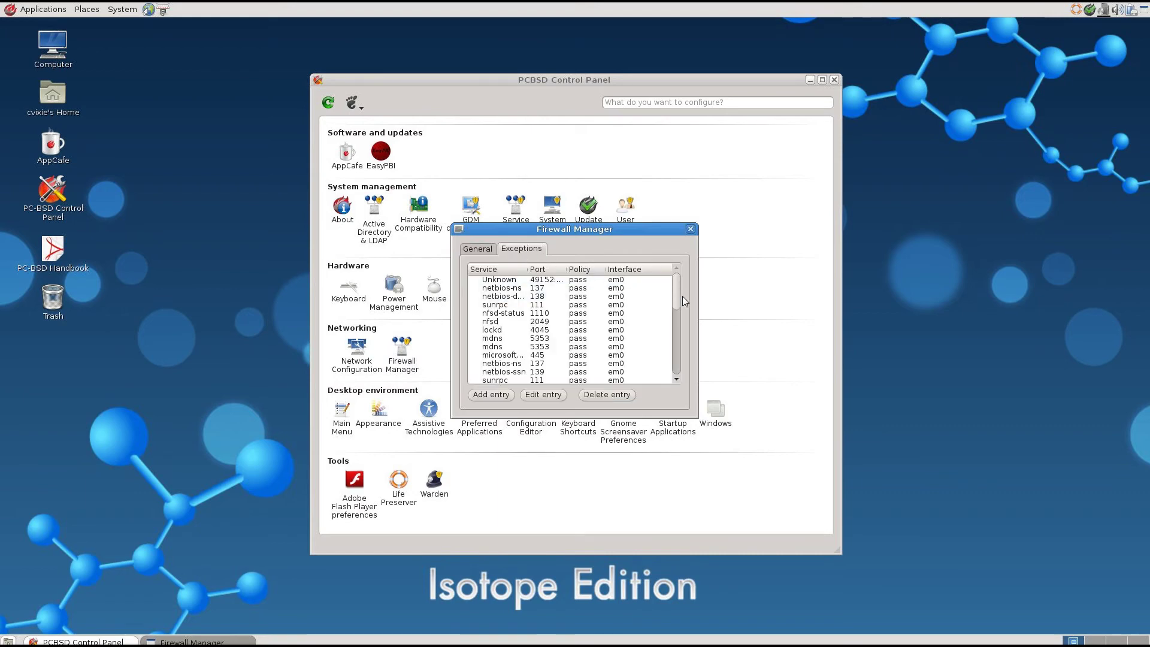
drag(679, 296, 677, 362)
- Close Firewall Manager, then apply the Light Nimbus theme in Appearance Preferences and close it
click(690, 229)
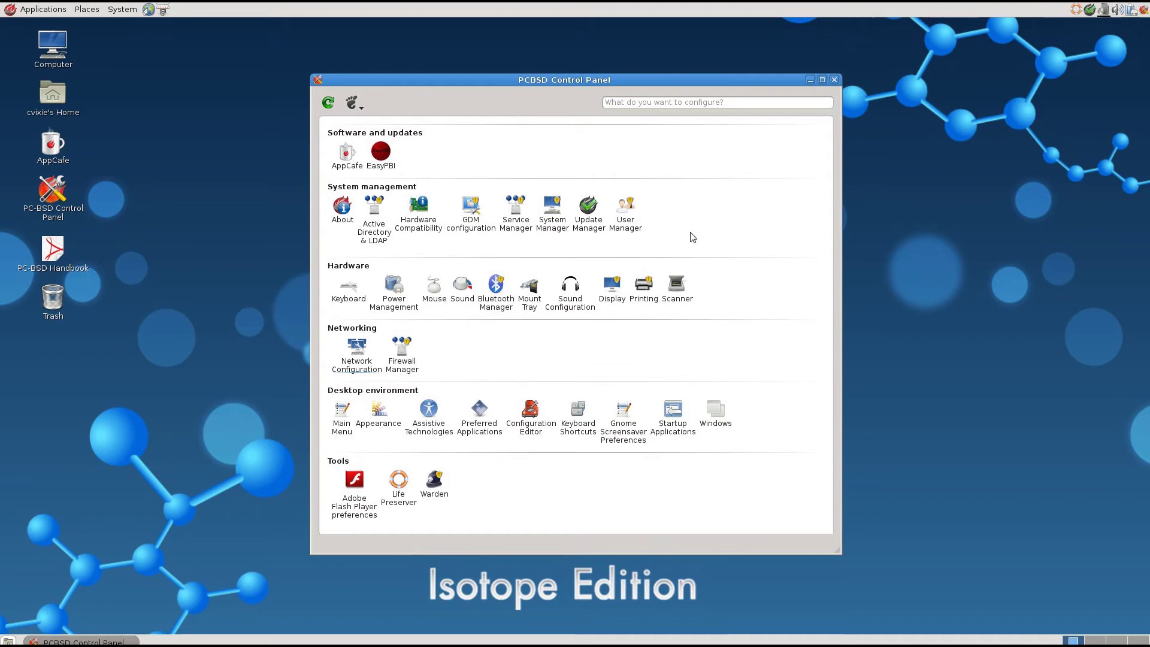
click(374, 410)
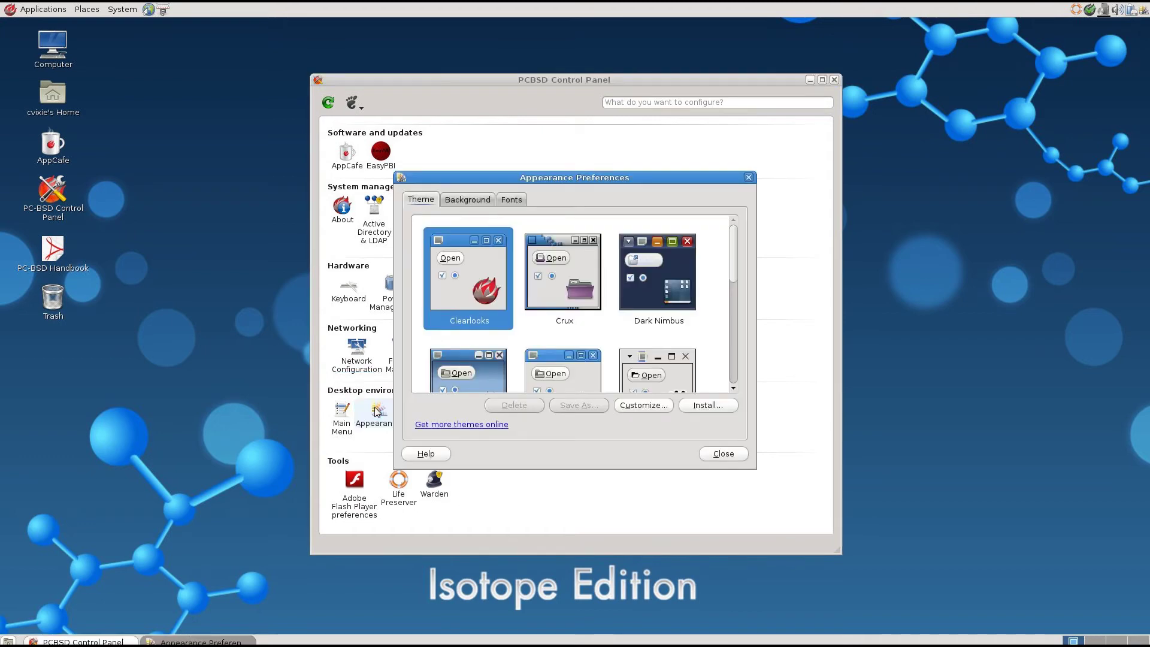
drag(736, 281, 730, 344)
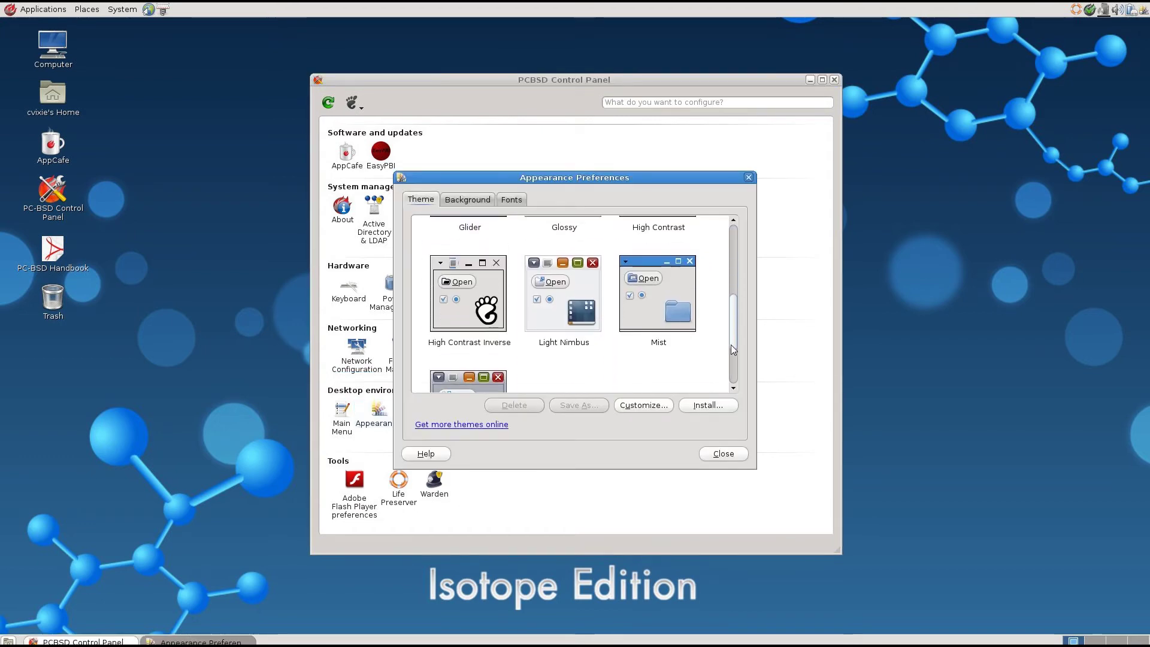
click(571, 307)
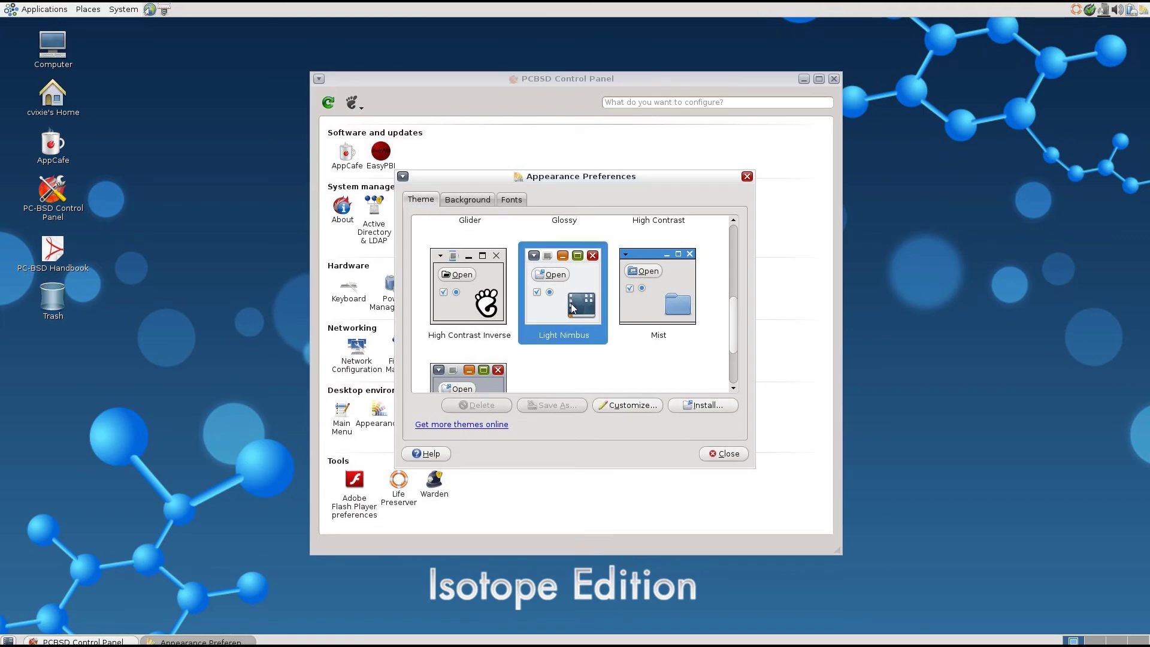
click(747, 176)
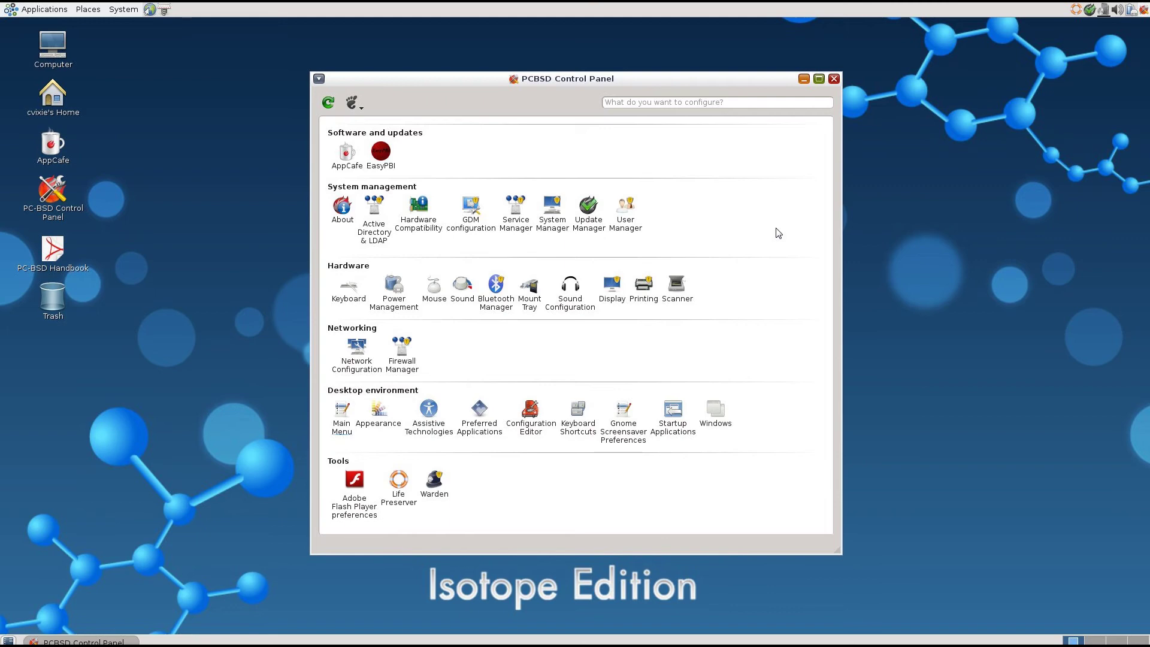
click(399, 484)
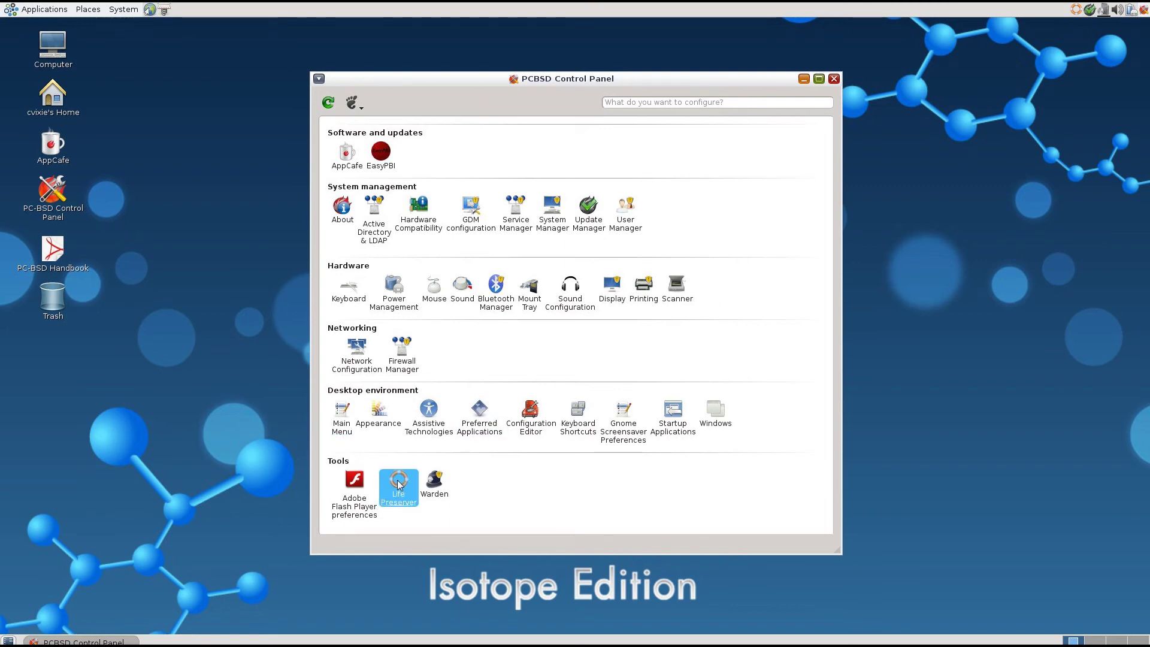
double_click(398, 484)
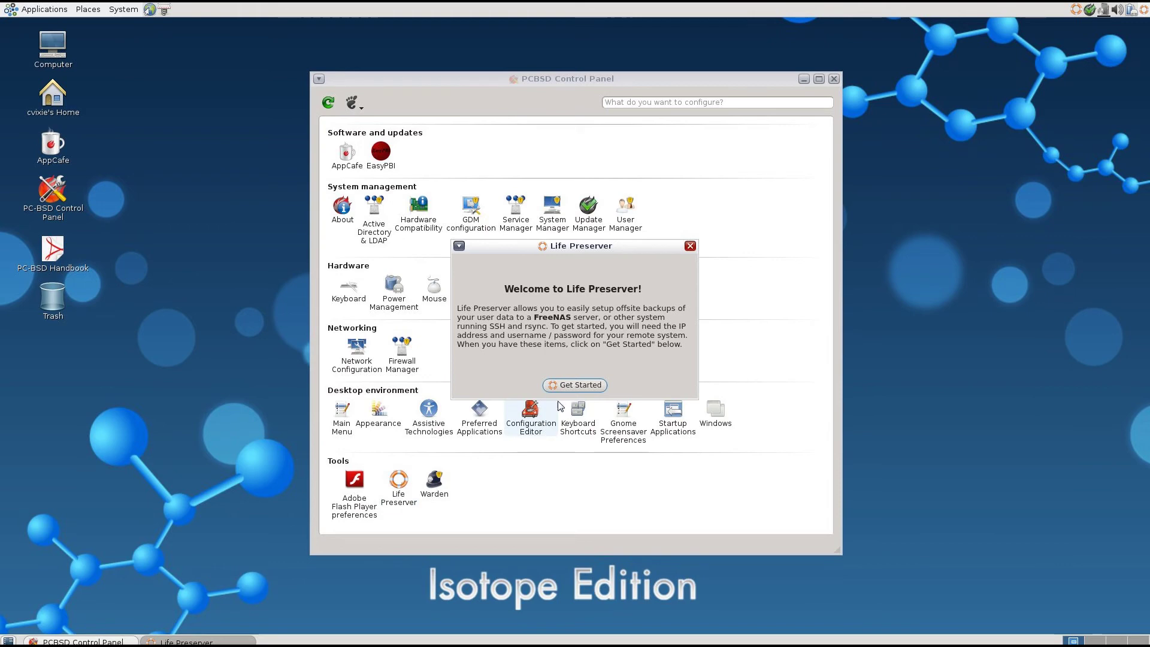
click(576, 386)
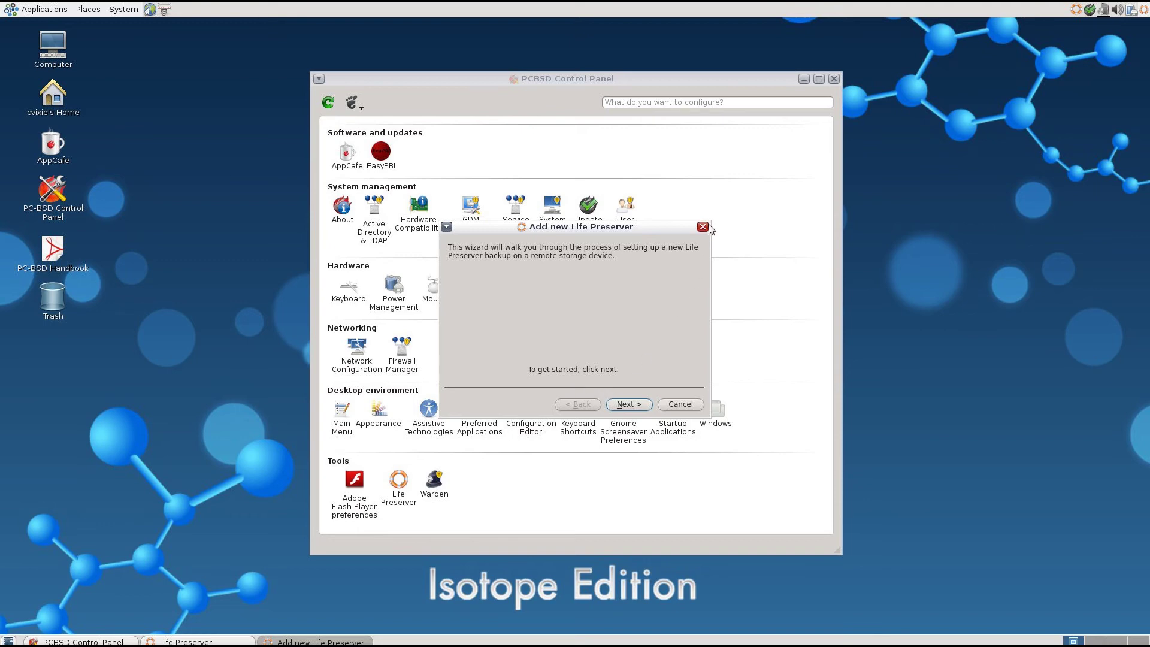
click(704, 226)
click(691, 245)
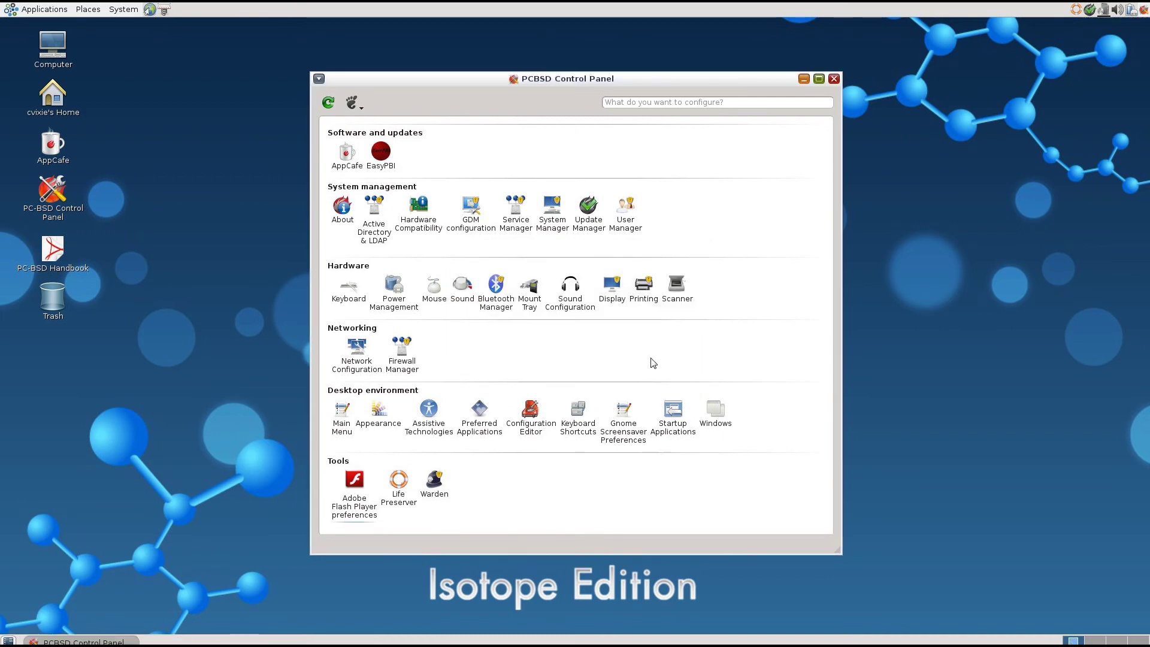
click(435, 485)
text(*******)
key(Return)
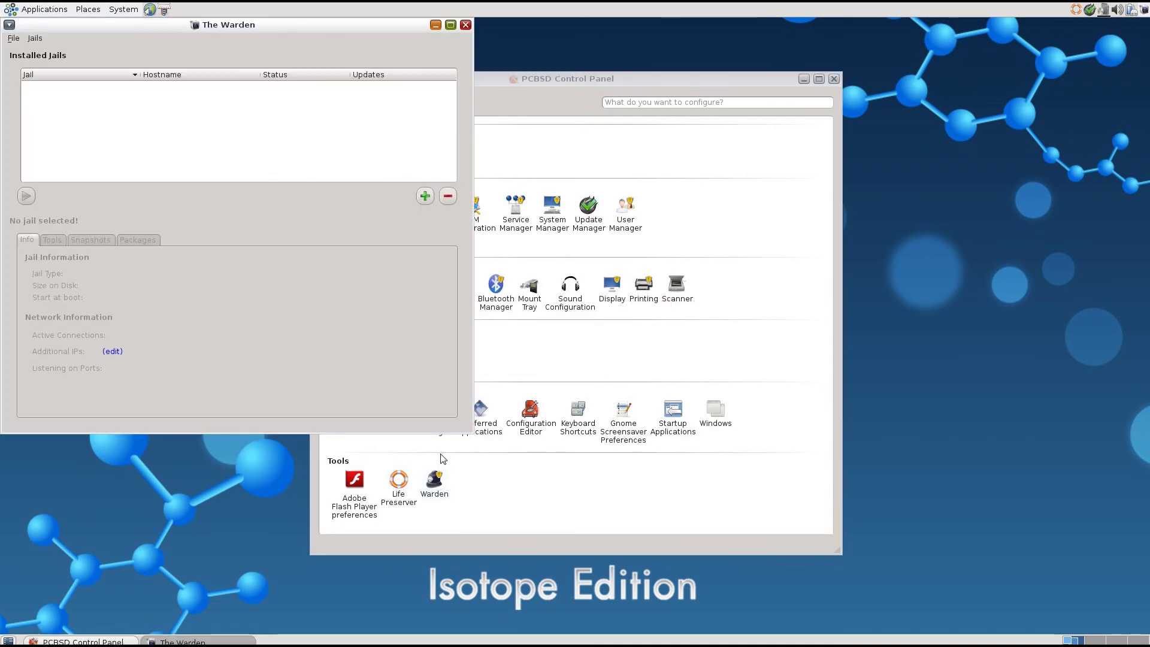
click(426, 196)
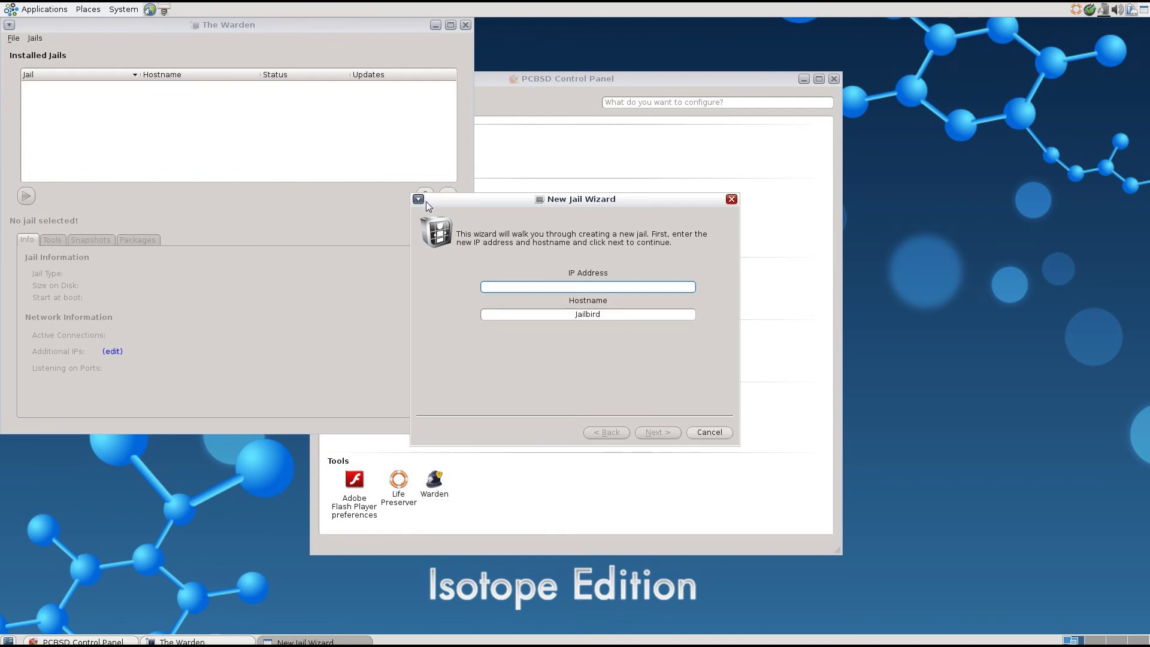
click(732, 199)
click(466, 26)
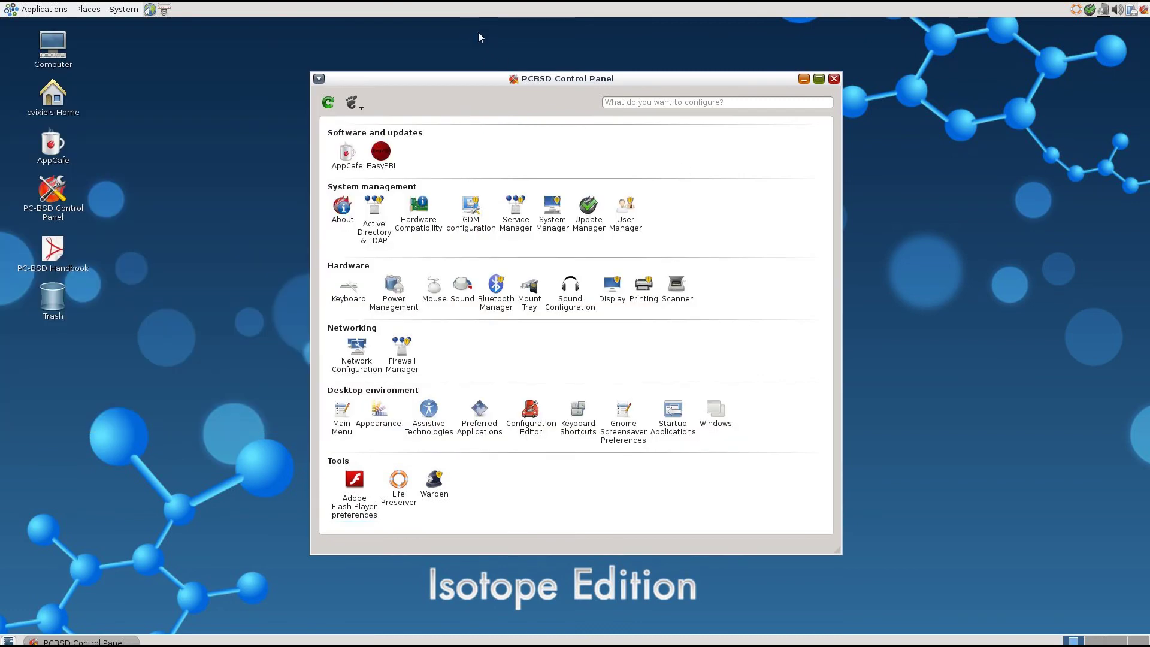